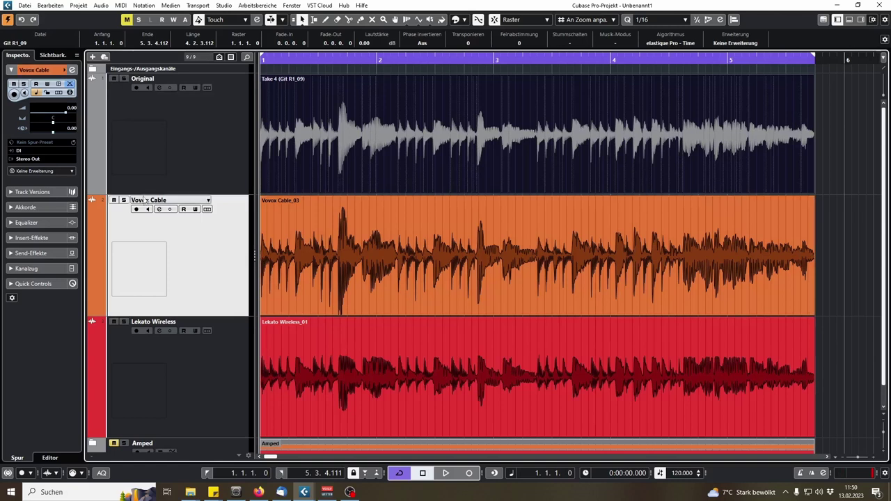
Compare the full waveforms of the Original, Vovox Cable and Lekato Wireless recordings, highlighting the events and then clearing the selection
left_click(218, 370)
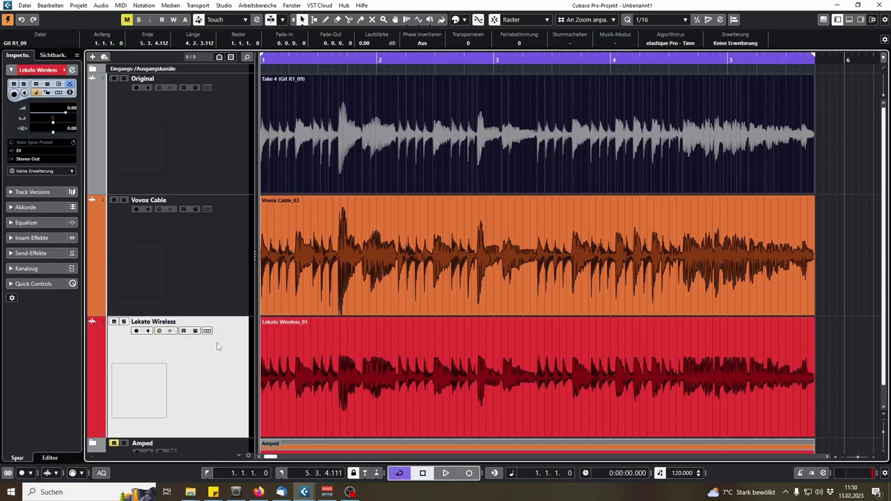
left_click(355, 255)
left_click(376, 158)
left_click(376, 241)
left_click_drag(846, 182, 548, 252)
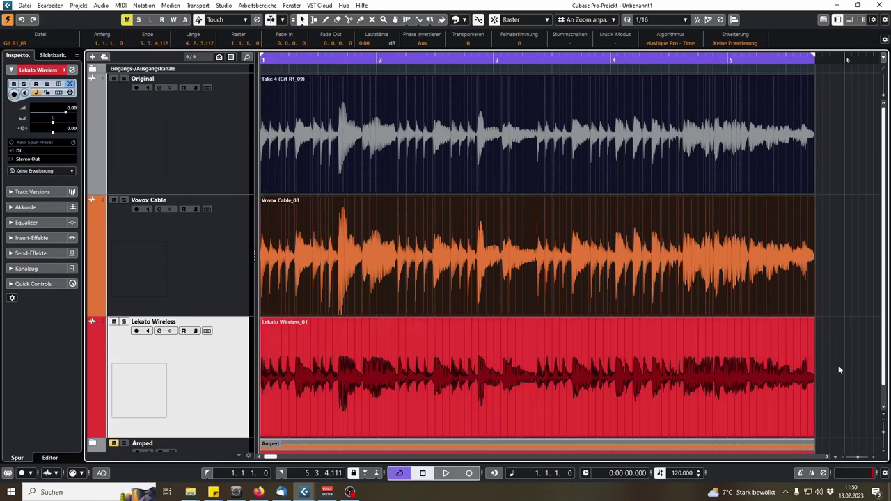
left_click(835, 365)
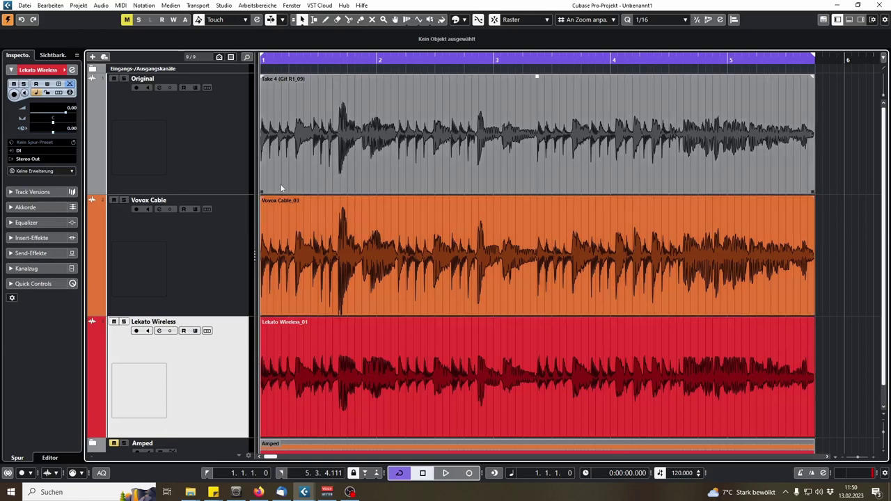
Examine the start of the three recordings closely and check the position of the cut after the silent Lekato Wireless section with the Split tool
key("h")
key("h")
key("h")
key("h")
key("h")
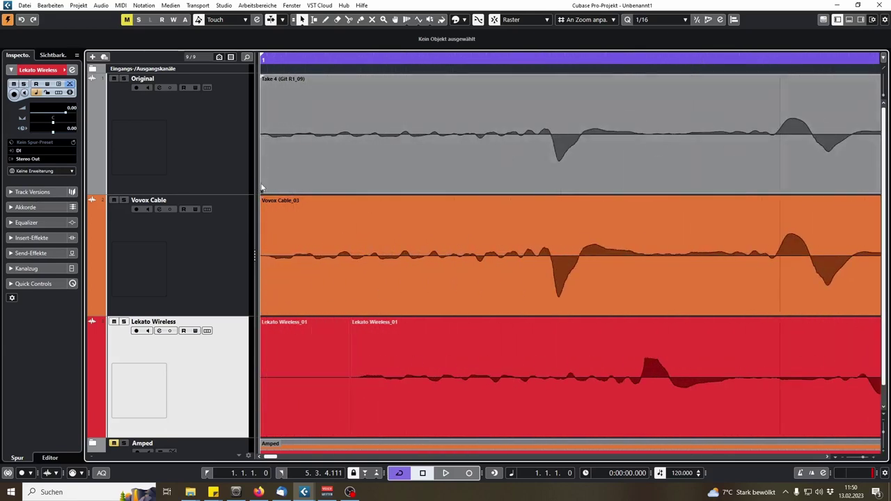
left_click(309, 207)
left_click(283, 370)
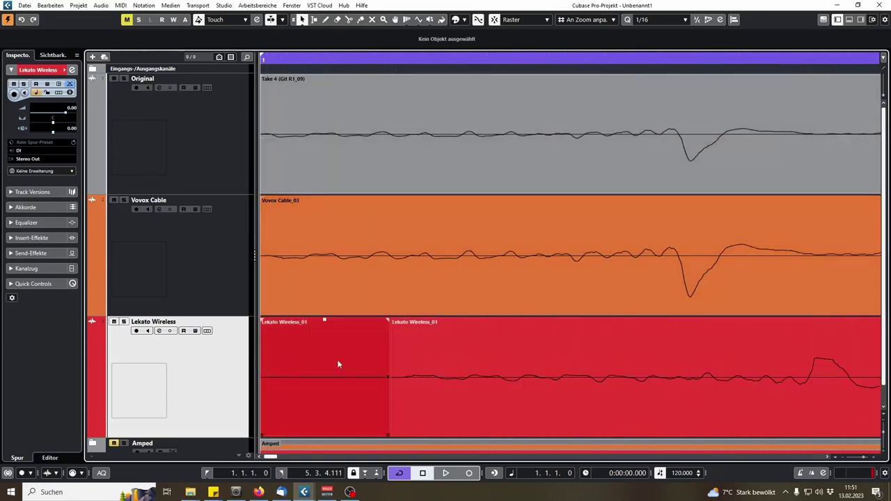
key("3")
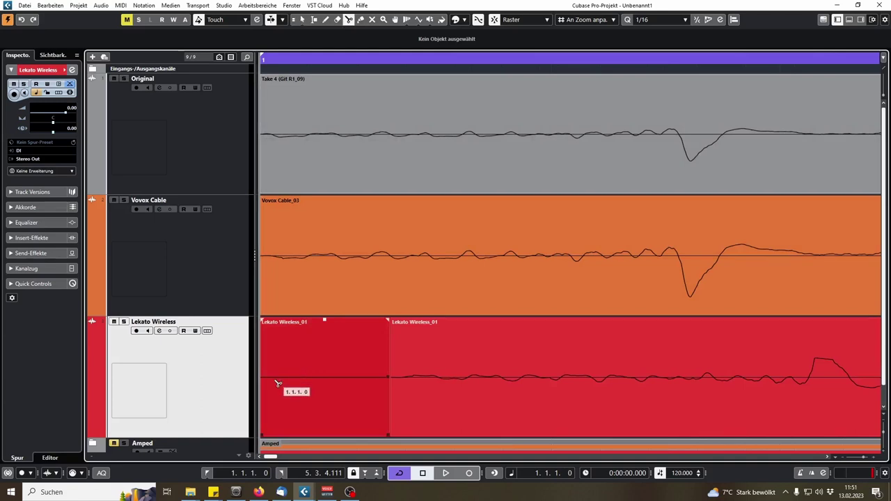
left_click(392, 394)
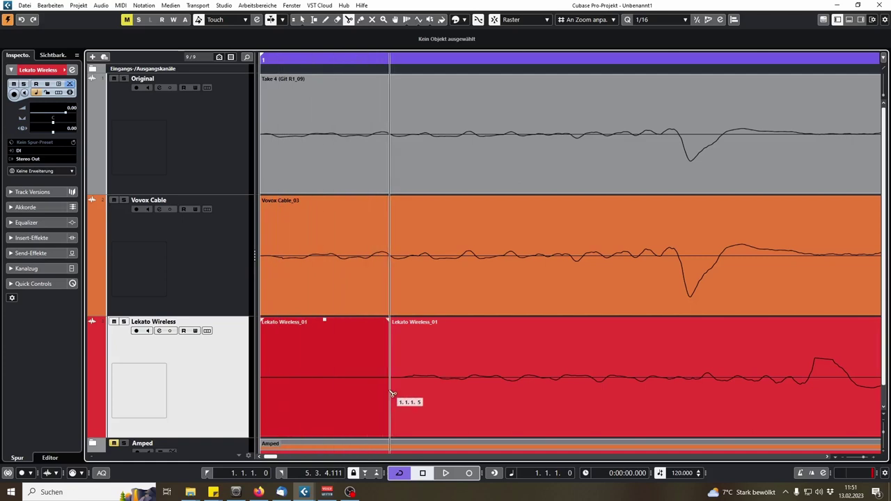
Compare the timing and polarity of the first transients on Original, Vovox Cable and Lekato Wireless, ending with the selection tool active
key("g")
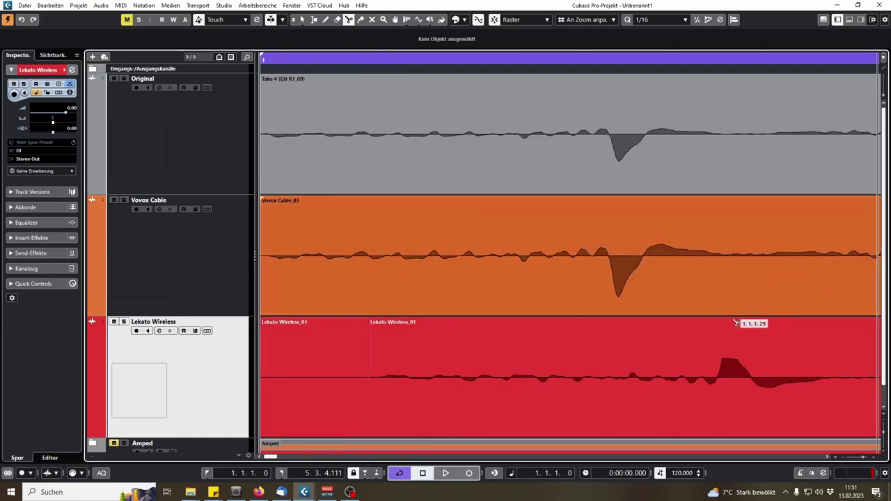
scroll(825, 460, "right", 2)
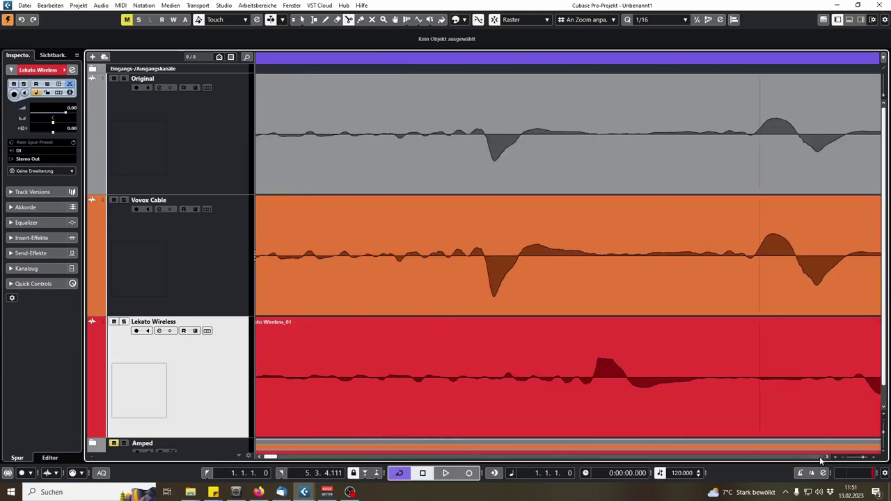
scroll(821, 461, "right", 2)
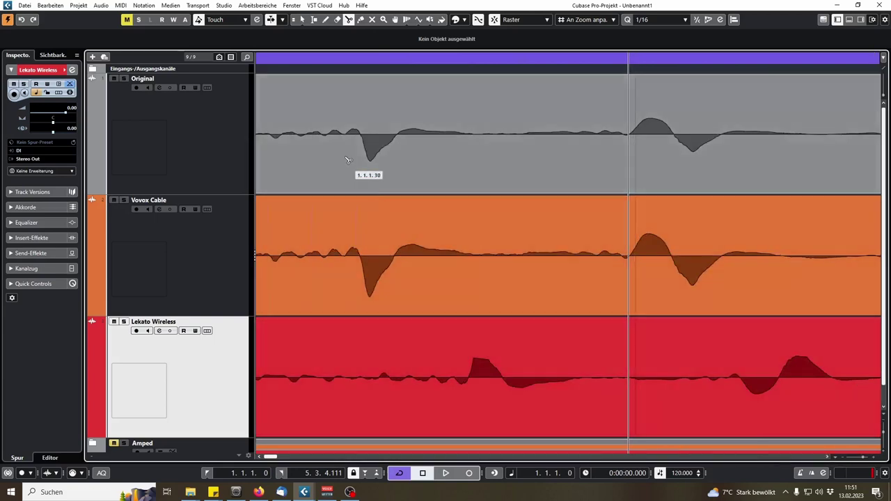
key("1")
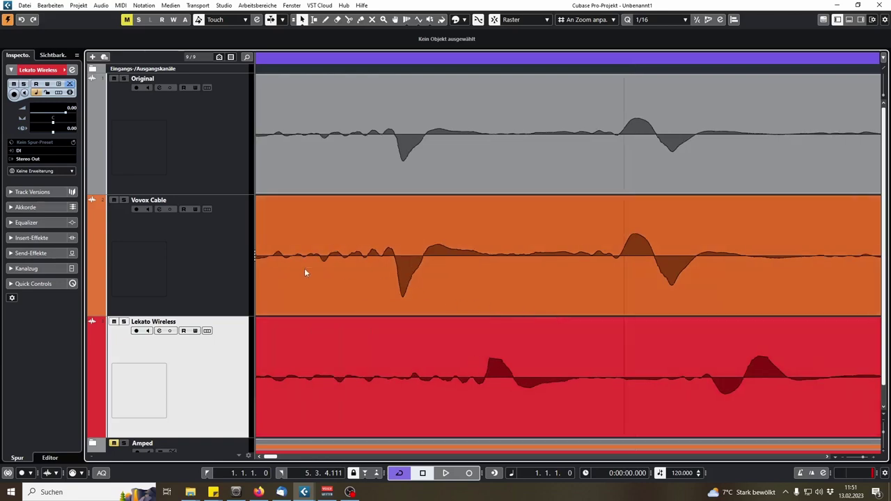
Mute the Original, Vovox Cable and Lekato Wireless tracks and expand the Amped folder track
key("shift+f")
left_click(114, 80)
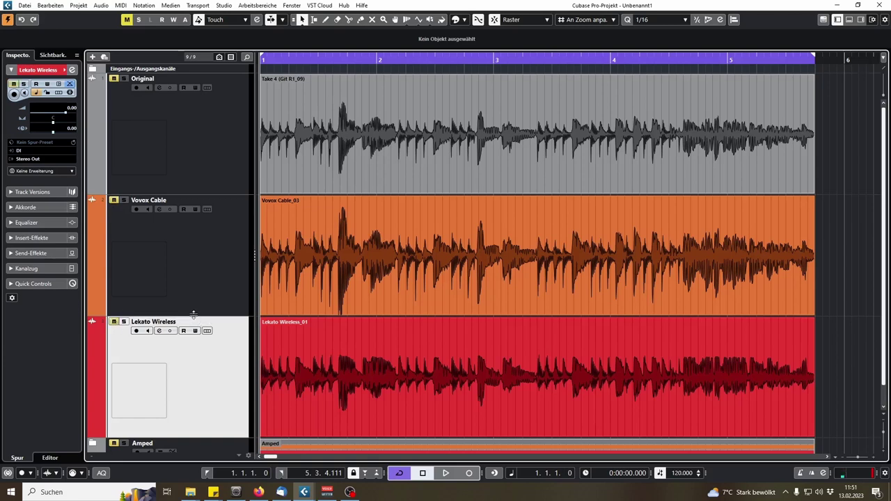
scroll(195, 320, "down", 1)
left_click(92, 421)
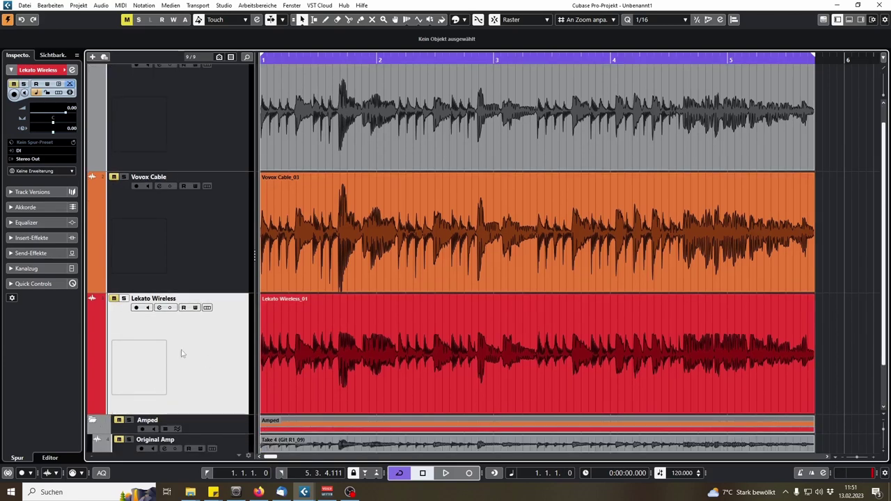
Show the insert effects of the Original Amp track and inspect its Goblyn plug-in, closing the plug-in window again
scroll(182, 354, "down", 2)
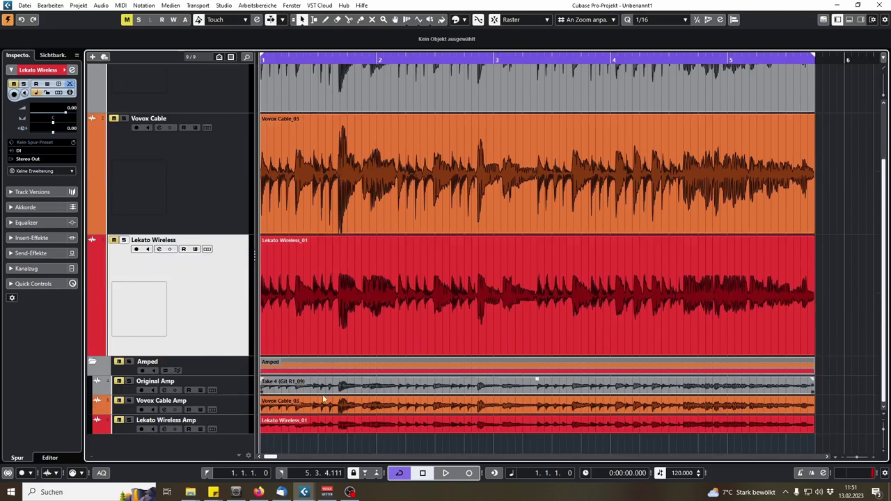
left_click(236, 389)
left_click(34, 237)
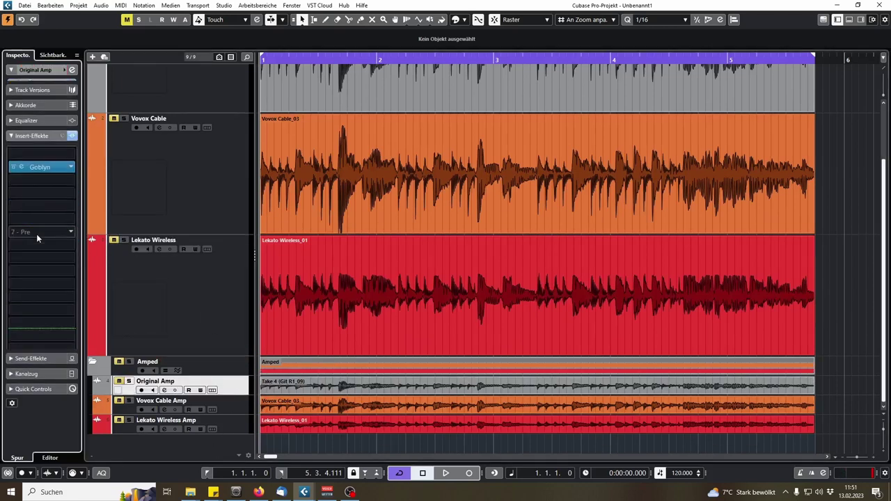
left_click(20, 163)
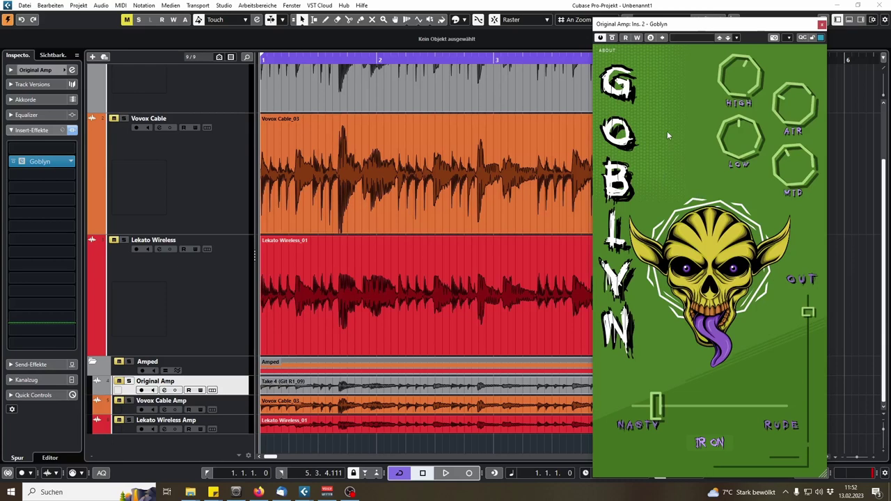
left_click(822, 25)
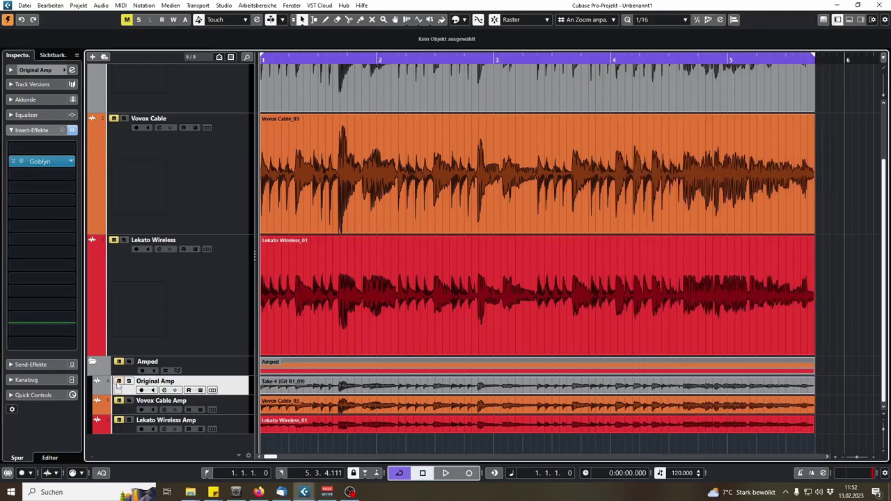
Audition Original Amp, Vovox Cable Amp and Lekato Wireless Amp one after another, unmuting only the track being played
key("space")
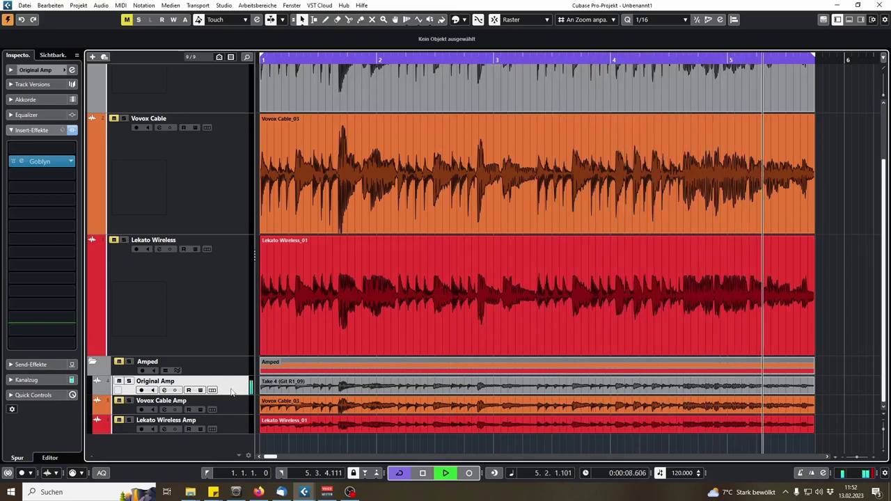
key("space")
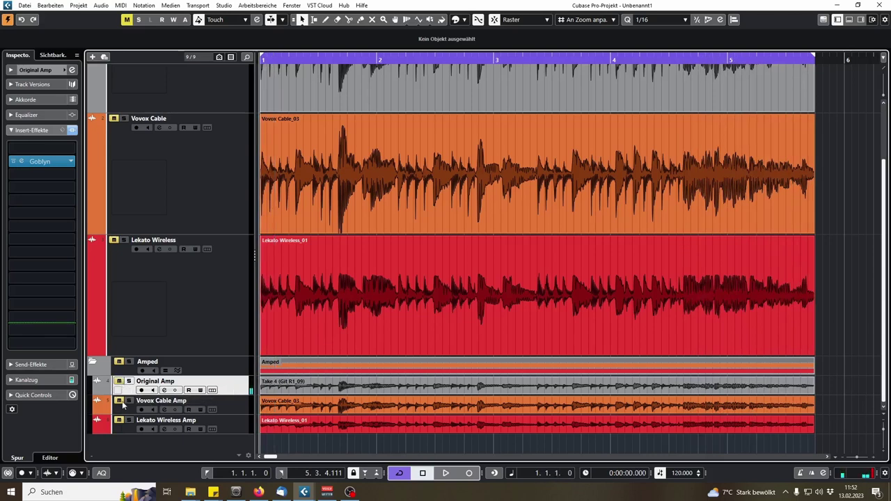
key("space")
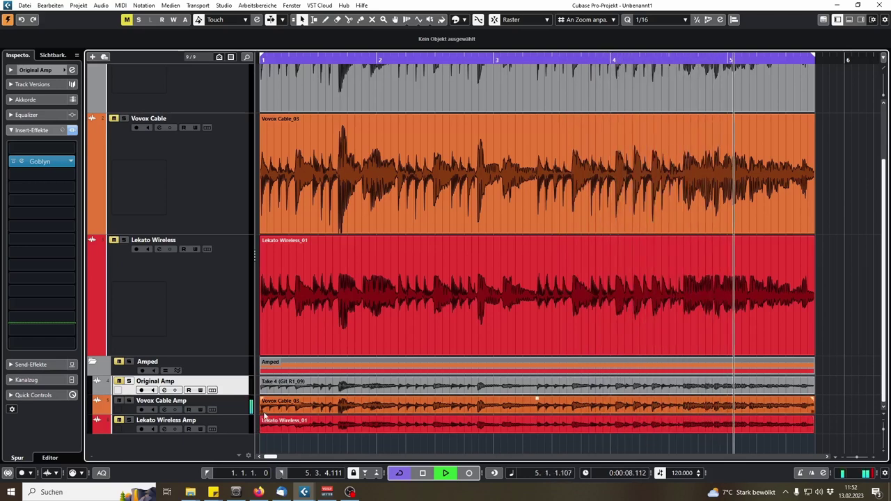
key("space")
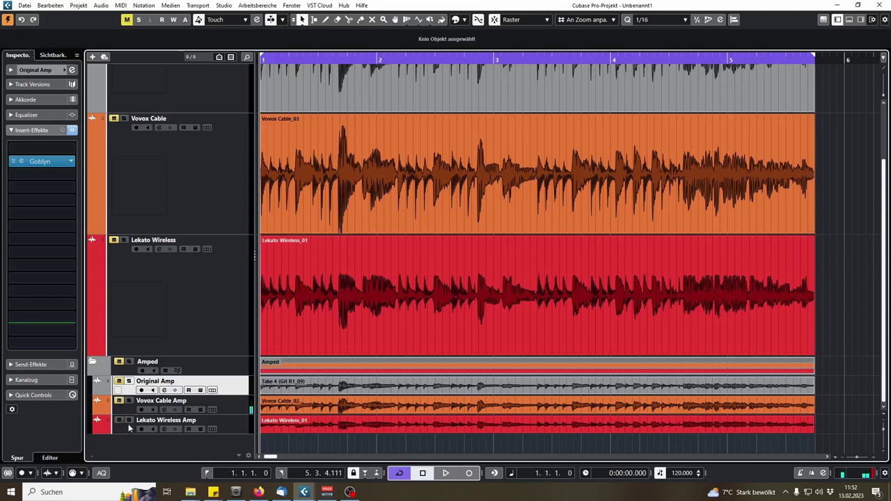
key("space")
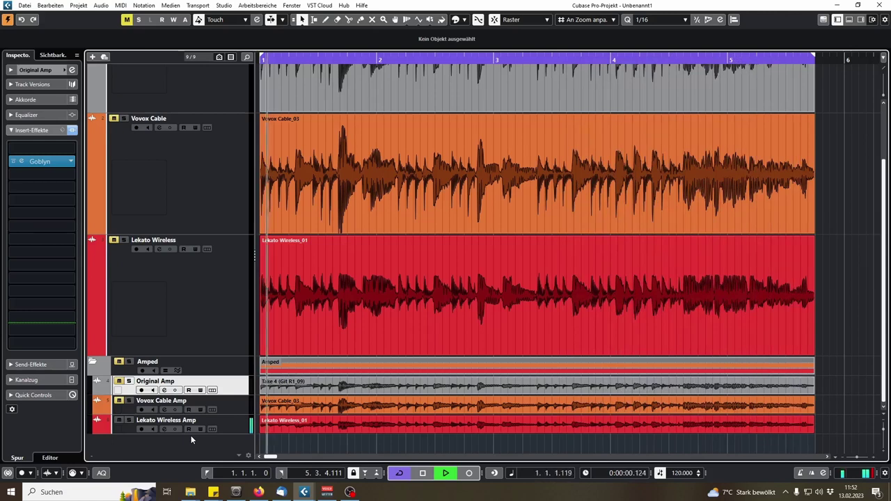
key("space")
Select the short silent event at the start of the Lekato Wireless track to check its length against the other recordings
key("Home")
key("h")
key("h")
key("h")
key("h")
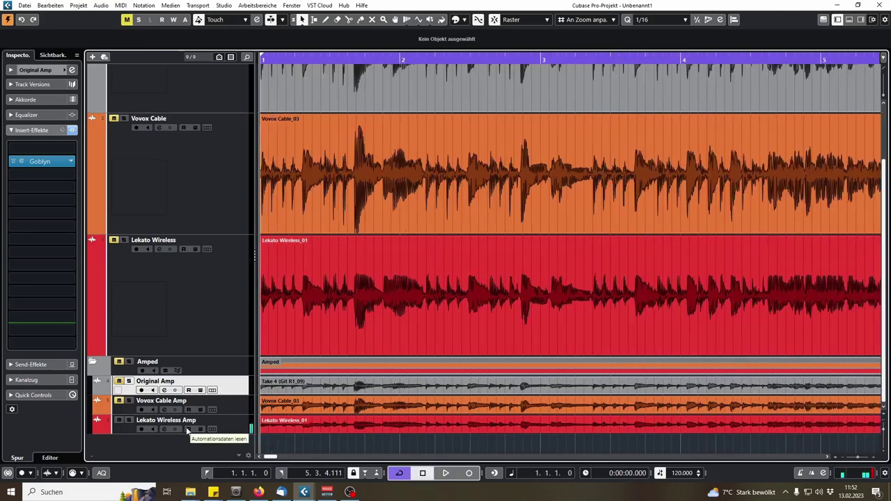
key("h")
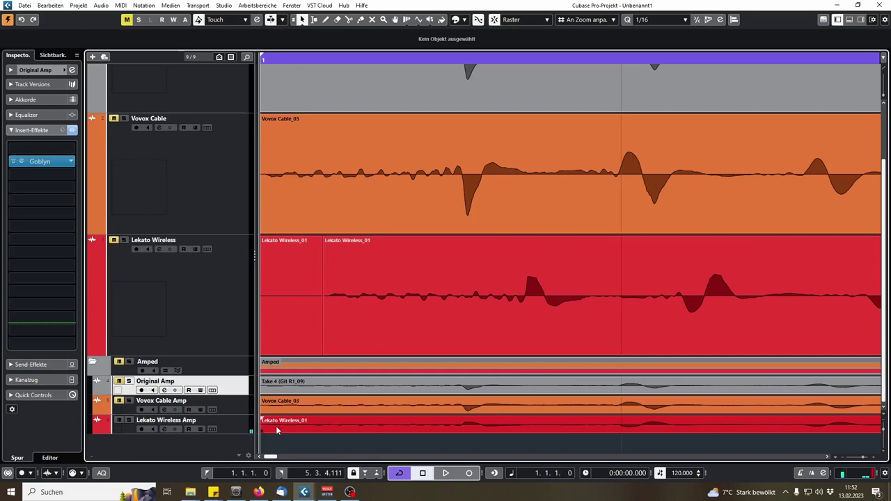
left_click(325, 304, "alt")
left_click(284, 299)
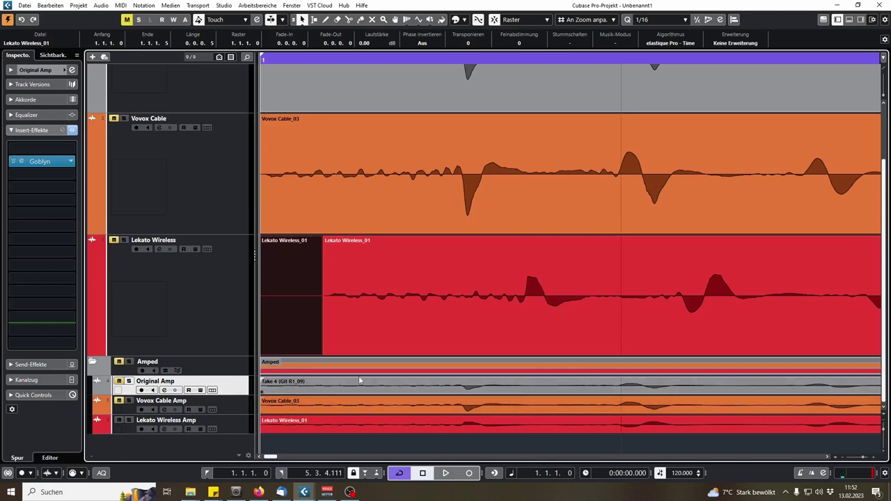
Mute Lekato Wireless Amp, unmute Original Amp and Vovox Cable Amp, and play those two tracks together
left_click(235, 421)
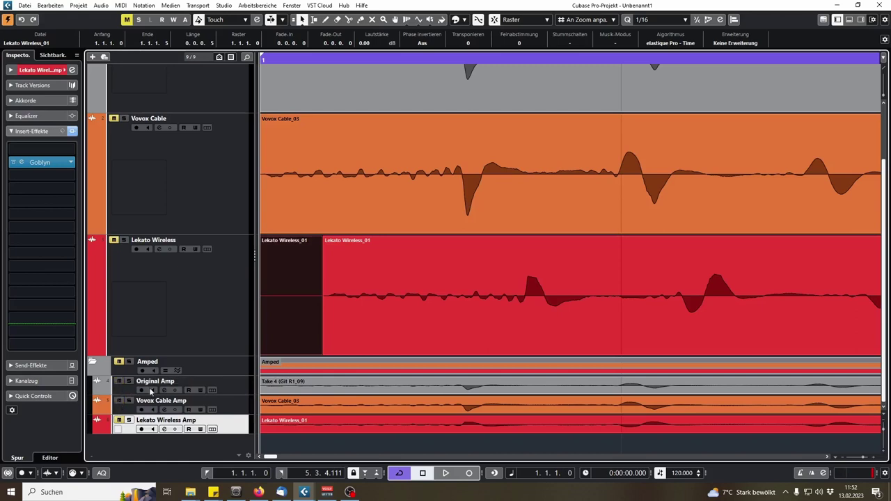
left_click(235, 387)
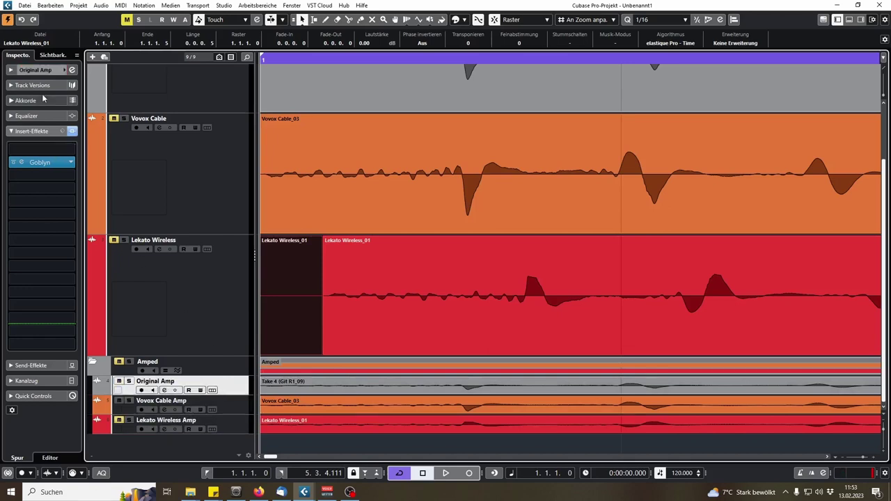
left_click(40, 72)
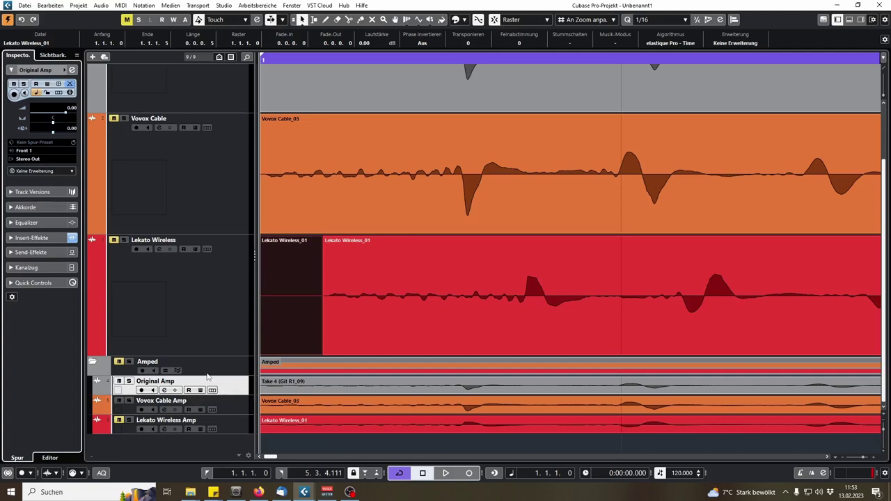
key("space")
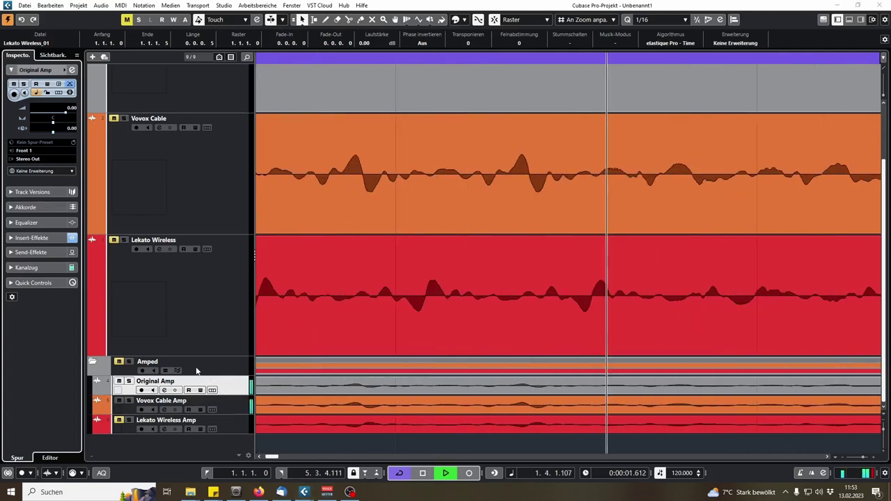
Test the phase relation in the MixConsole by setting Original Amp to Phase 180° and back to Phase 0° during playback
key("F3")
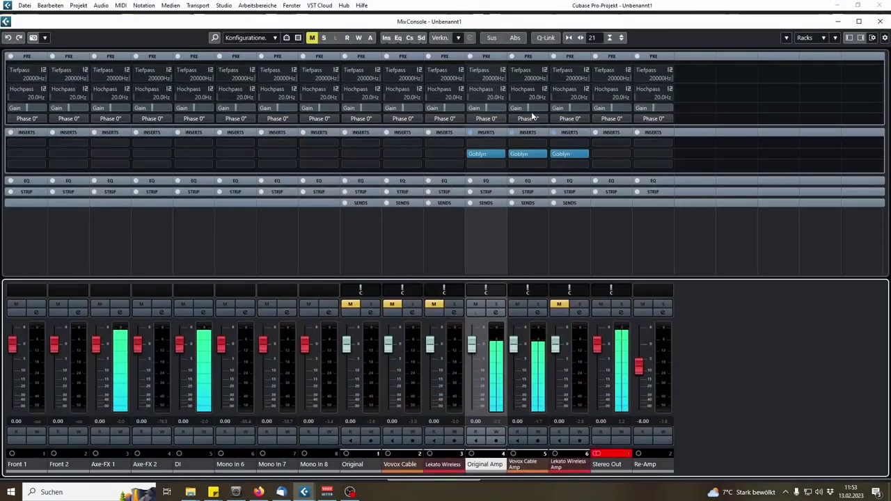
left_click(484, 120)
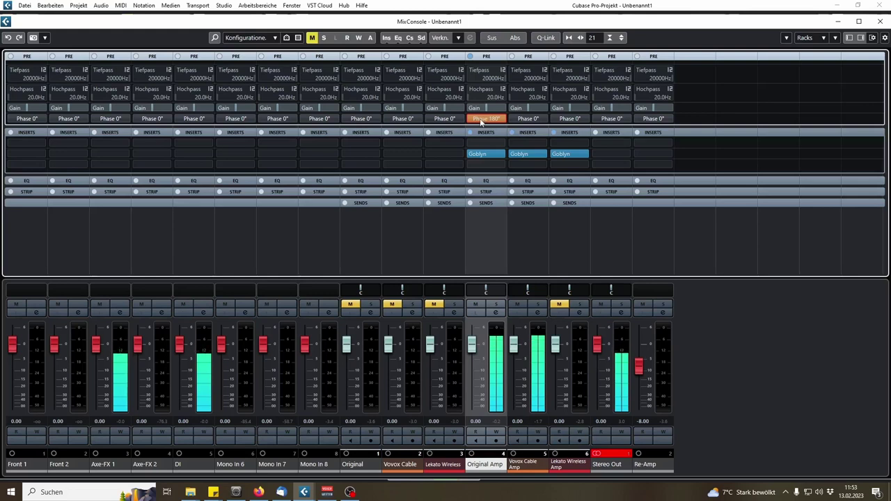
left_click(479, 122)
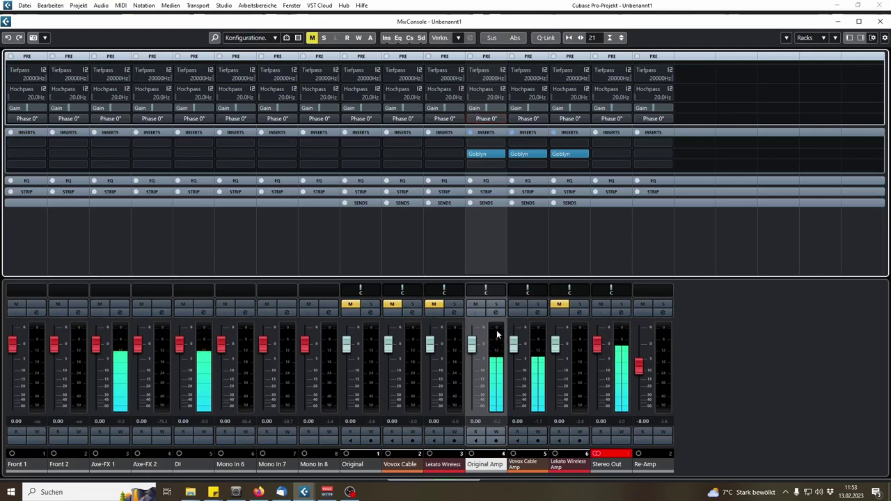
Mute the Original Amp channel, unmute Lekato Wireless Amp for comparison with Vovox Cable Amp, and return to the project view
left_click(475, 306)
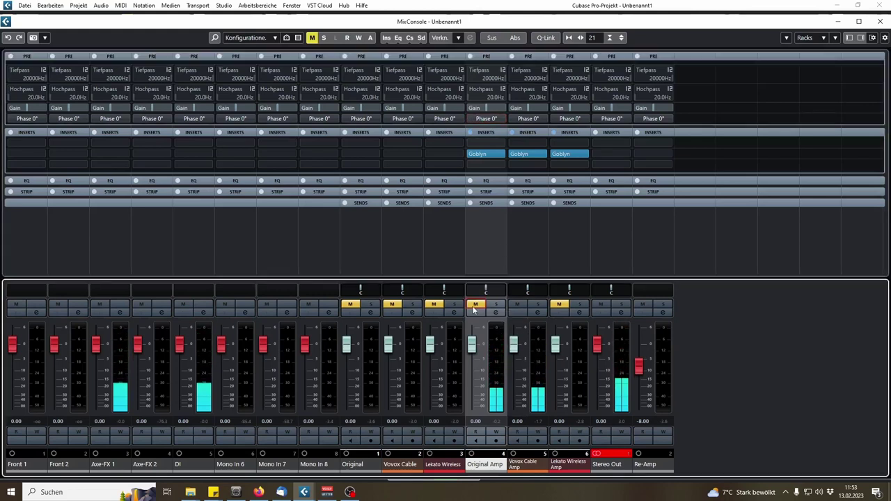
left_click(559, 305)
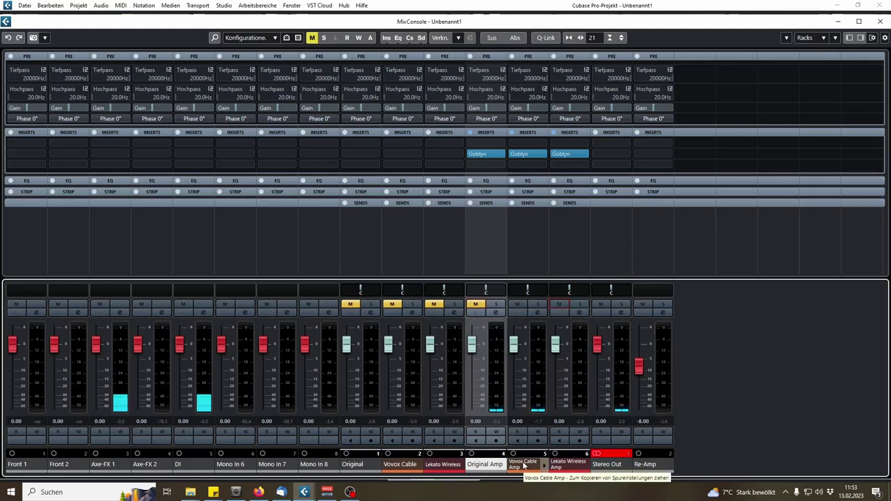
key("F3")
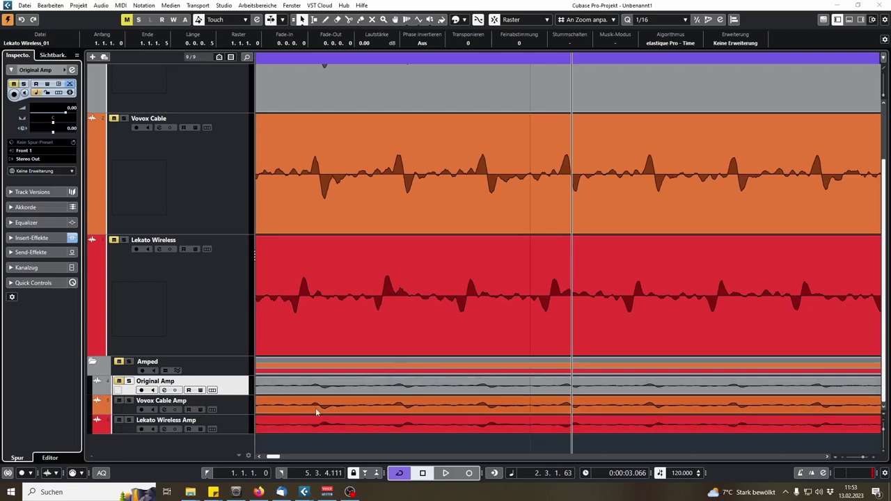
Play Vovox Cable Amp with Lekato Wireless Amp in the MixConsole, setting Lekato Wireless Amp to Phase 180° and back to Phase 0°
key("F3")
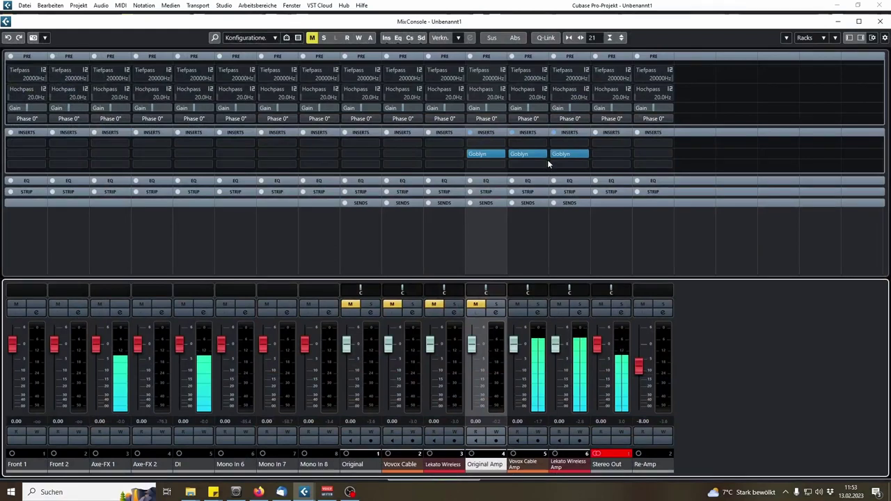
left_click(570, 119)
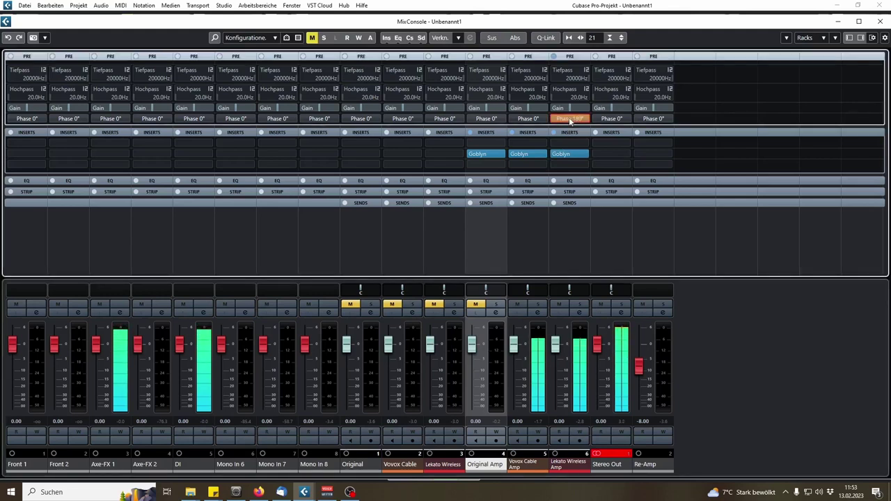
left_click(569, 119)
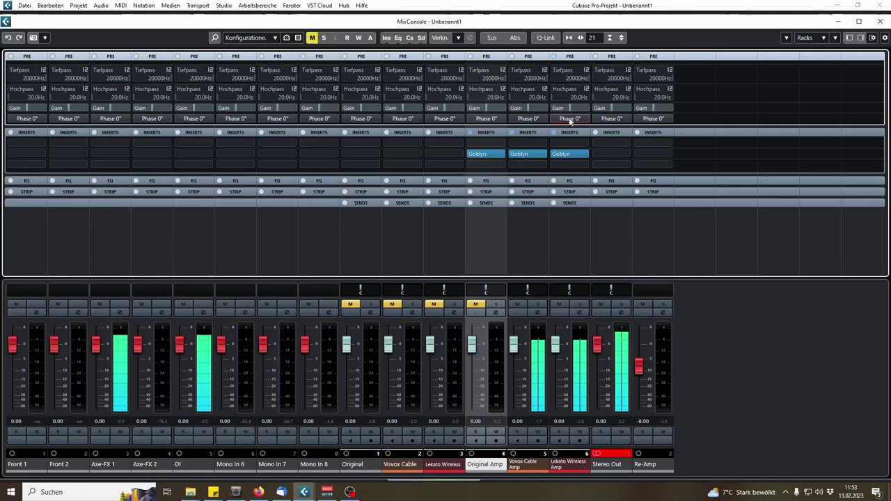